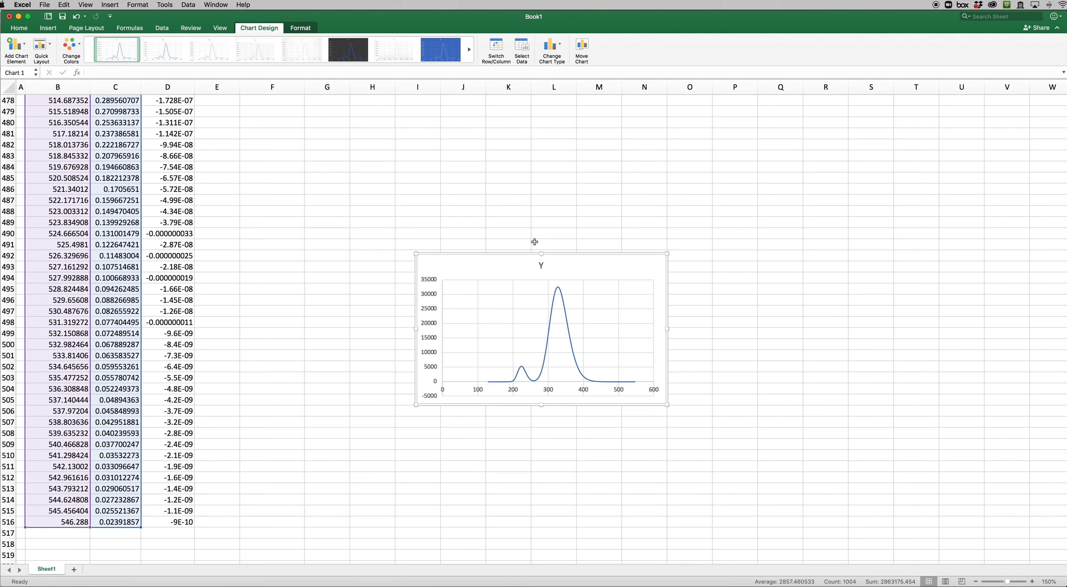
# Move the spectrum chart beside the data at about cell I3 and enlarge it to reach about column P, row 31
pyautogui.moveTo(507, 254); pyautogui.dragTo(491, 123)
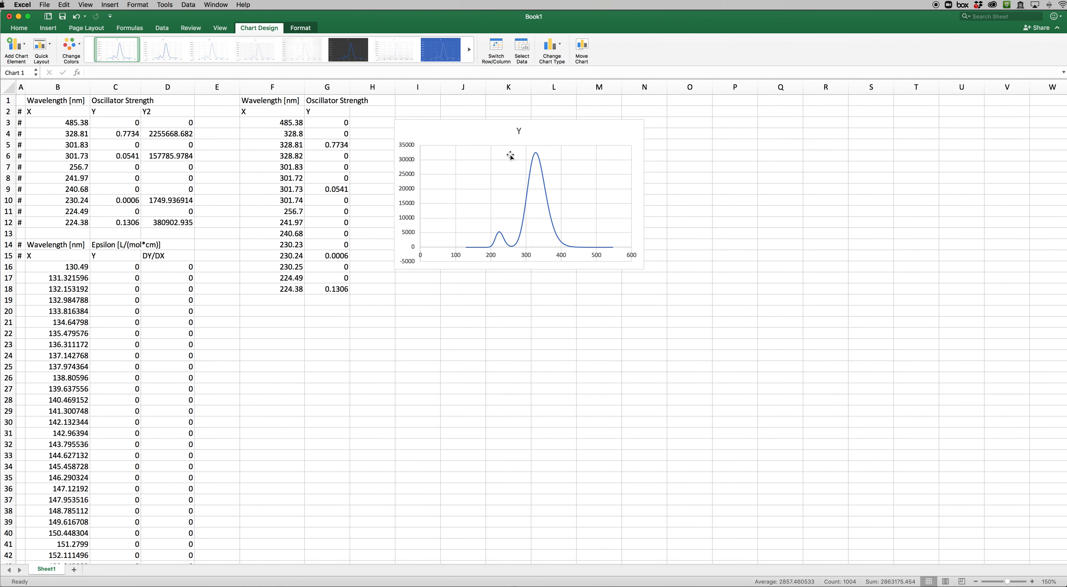
pyautogui.moveTo(645, 270); pyautogui.dragTo(766, 430)
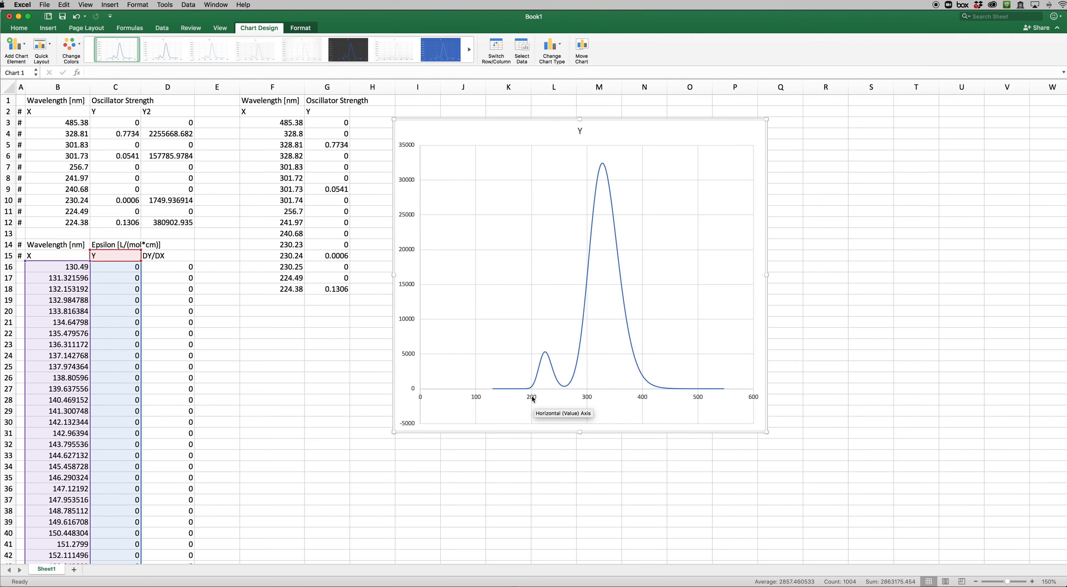
# Set the chart's horizontal axis bounds to a minimum of 150 and a maximum of 500
pyautogui.doubleClick(531, 396)
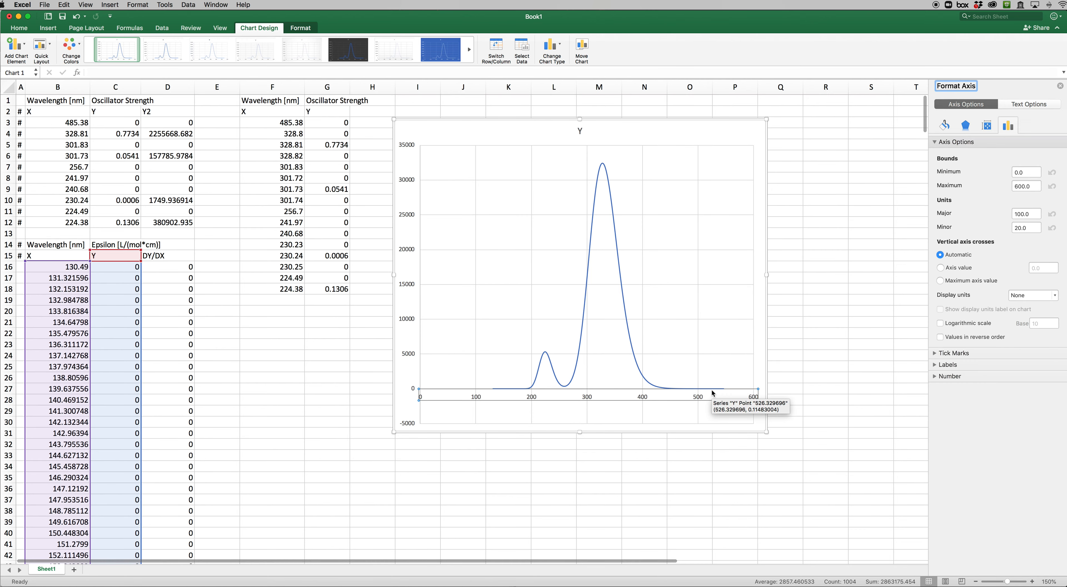
pyautogui.click(1005, 172)
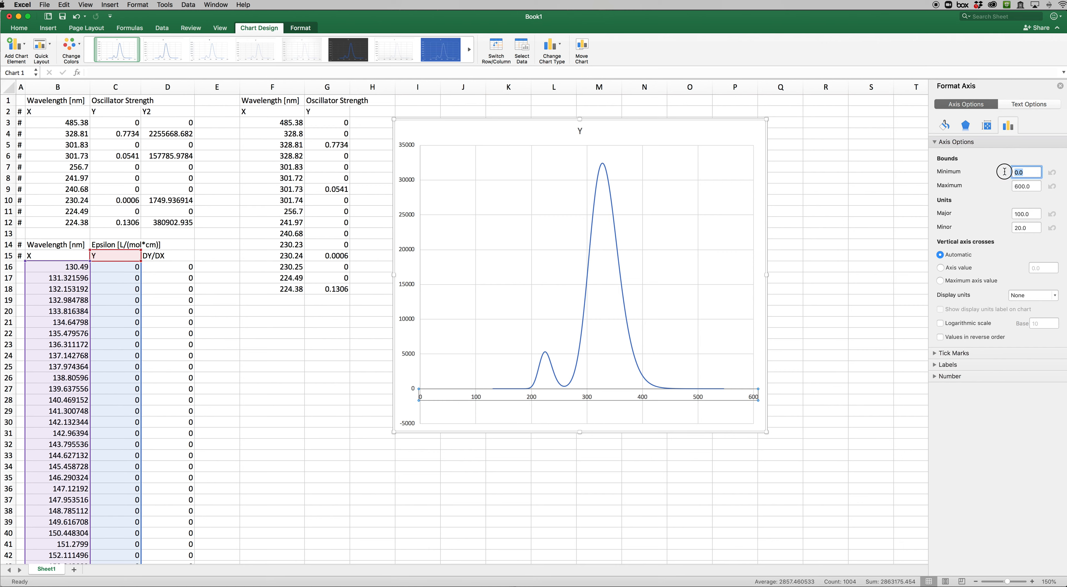
pyautogui.write('150')
pyautogui.press('Tab')
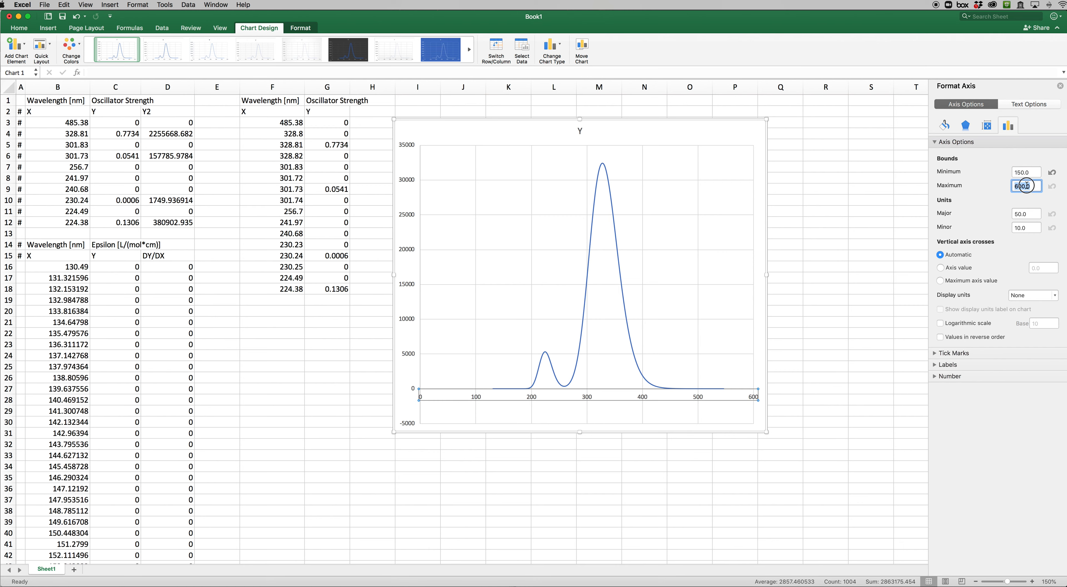
pyautogui.write('5')
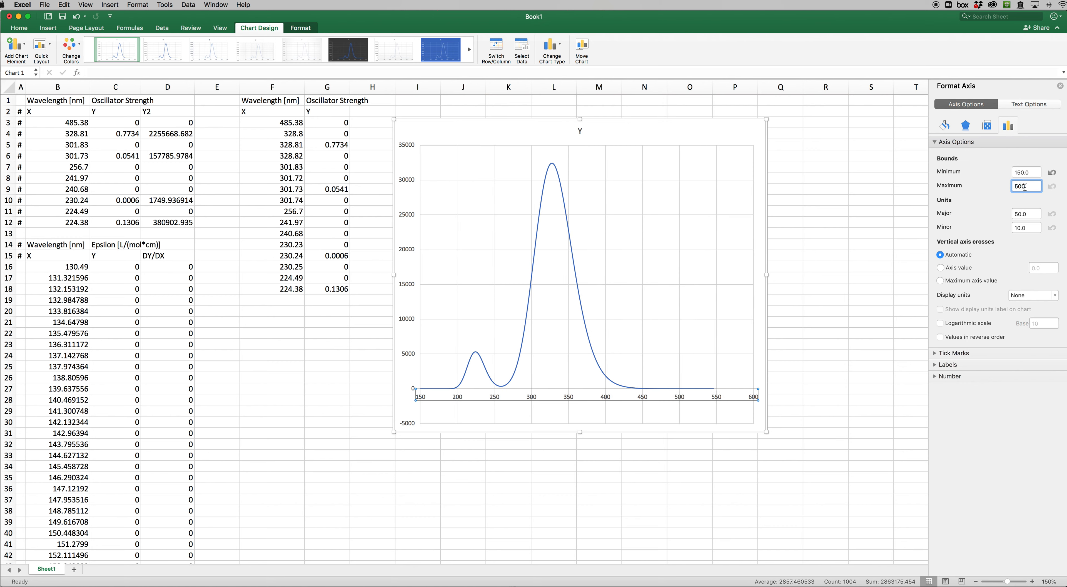
pyautogui.write('00')
pyautogui.click(1033, 173)
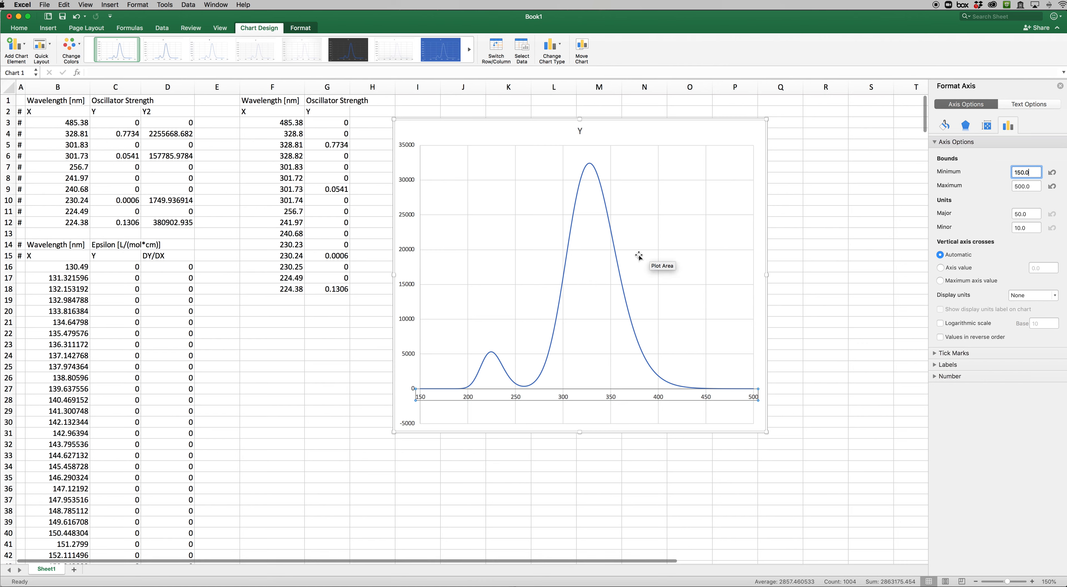
# Set the vertical axis minimum to 0 and close the axis formatting options
pyautogui.click(412, 253)
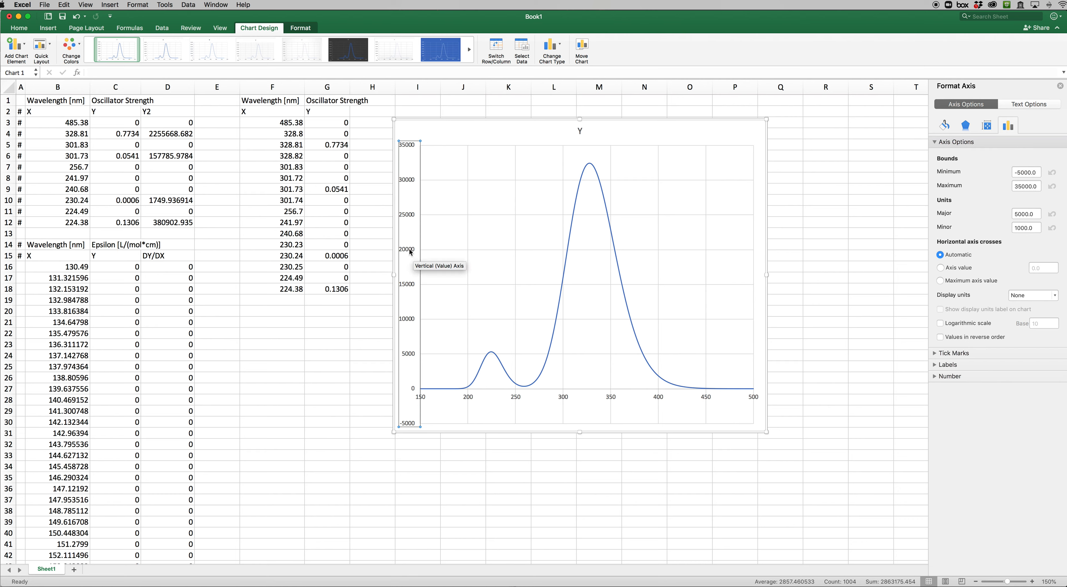
pyautogui.click(1020, 171)
pyautogui.write('0')
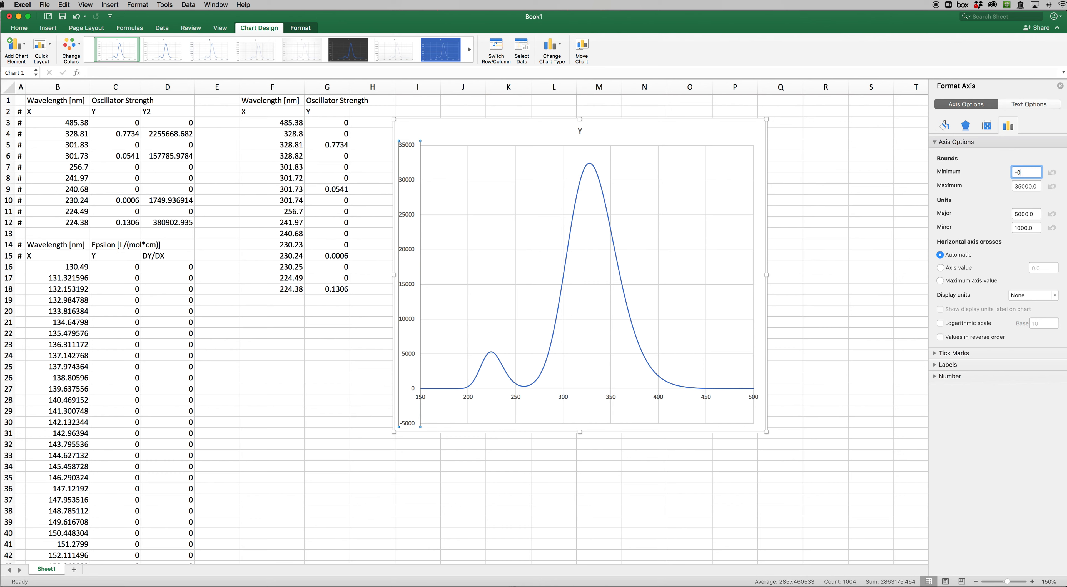
pyautogui.press('Return')
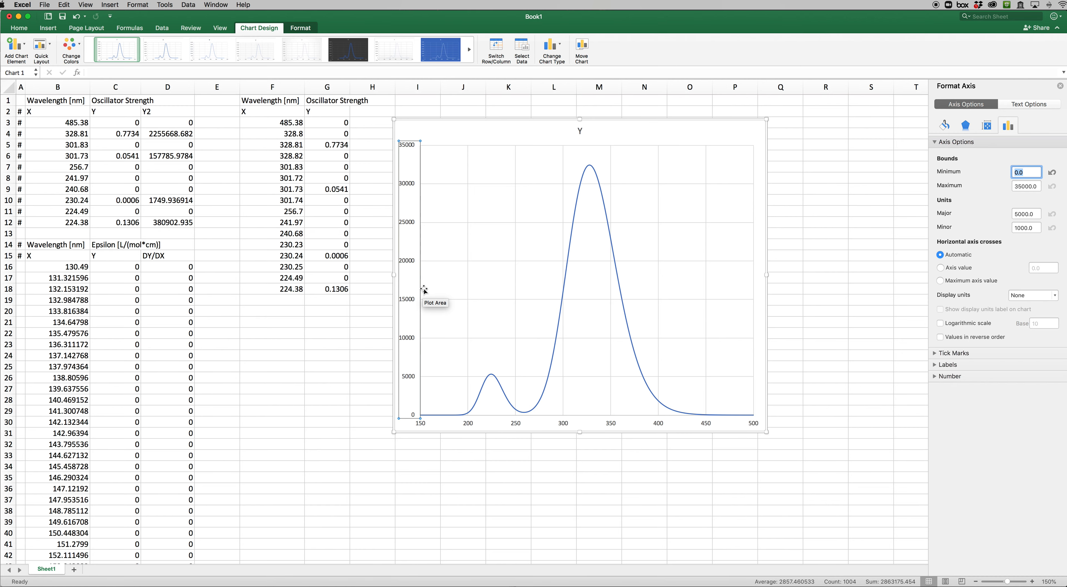
pyautogui.click(1060, 86)
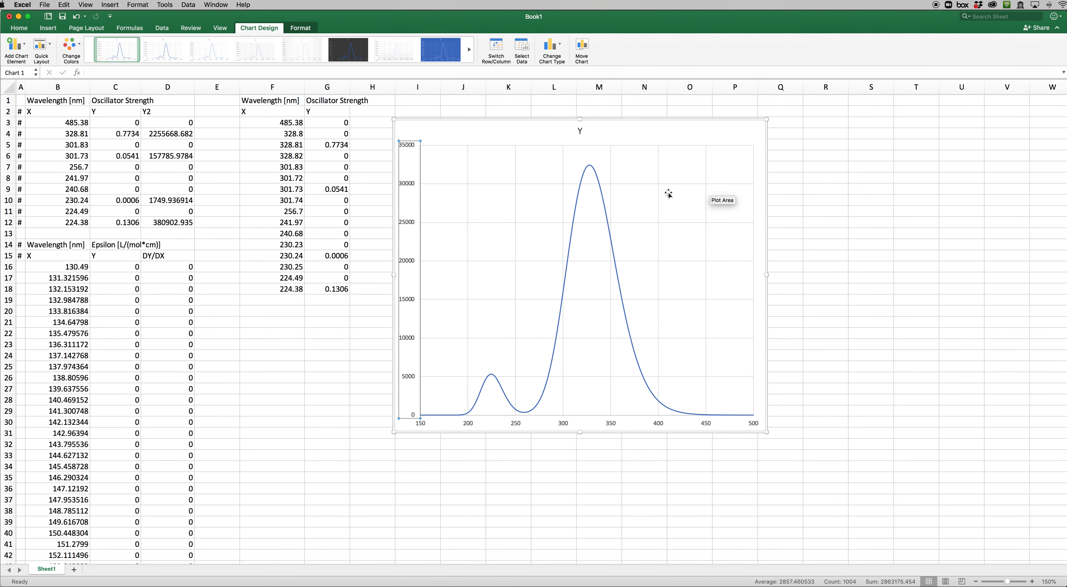
# Add a second data series to the chart with the wavelengths in F3:F18 as its X values
pyautogui.moveTo(608, 225)
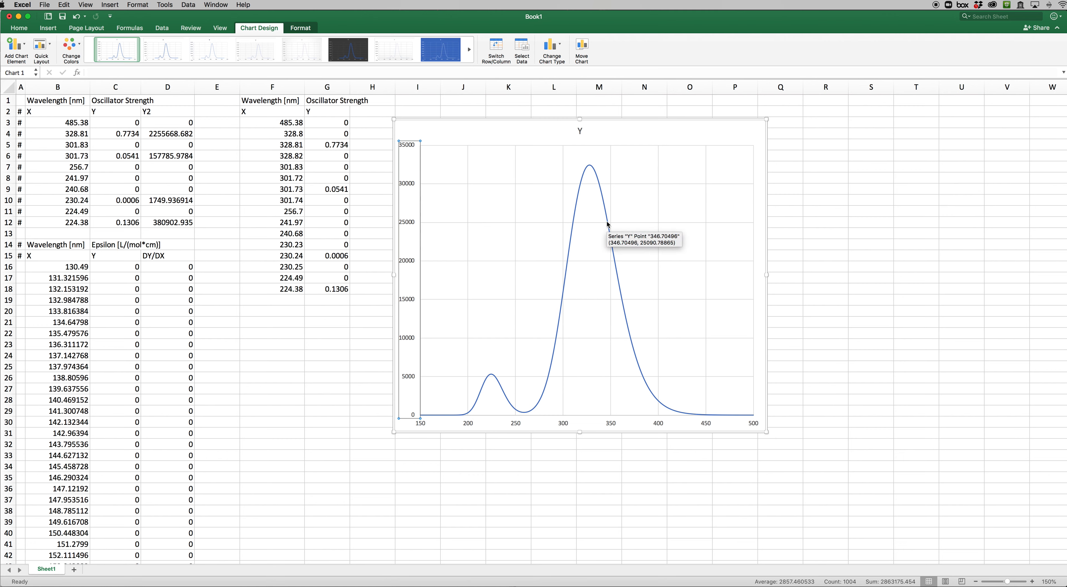
pyautogui.click(607, 224)
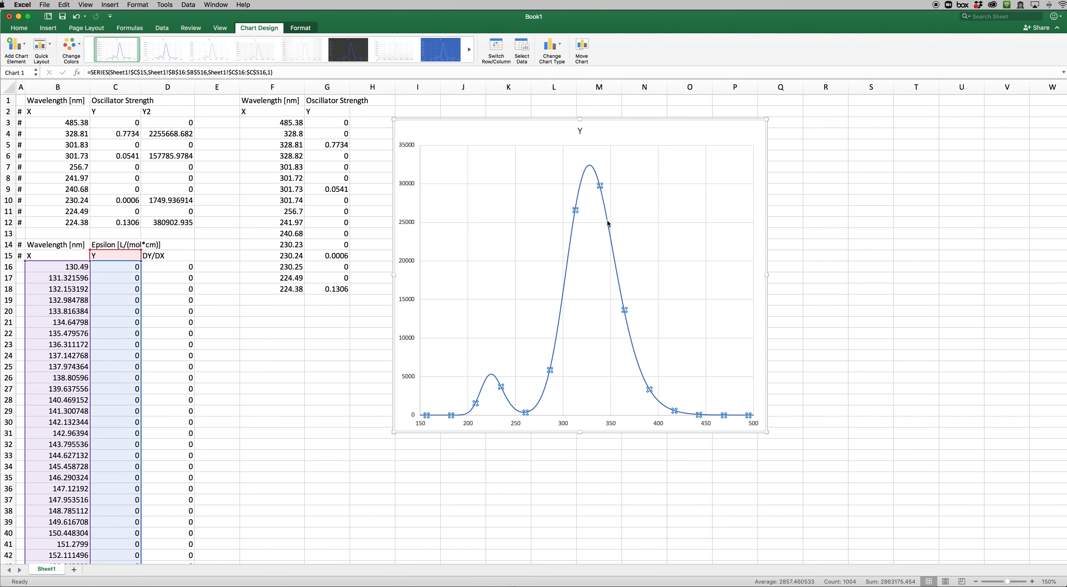
pyautogui.rightClick(608, 224)
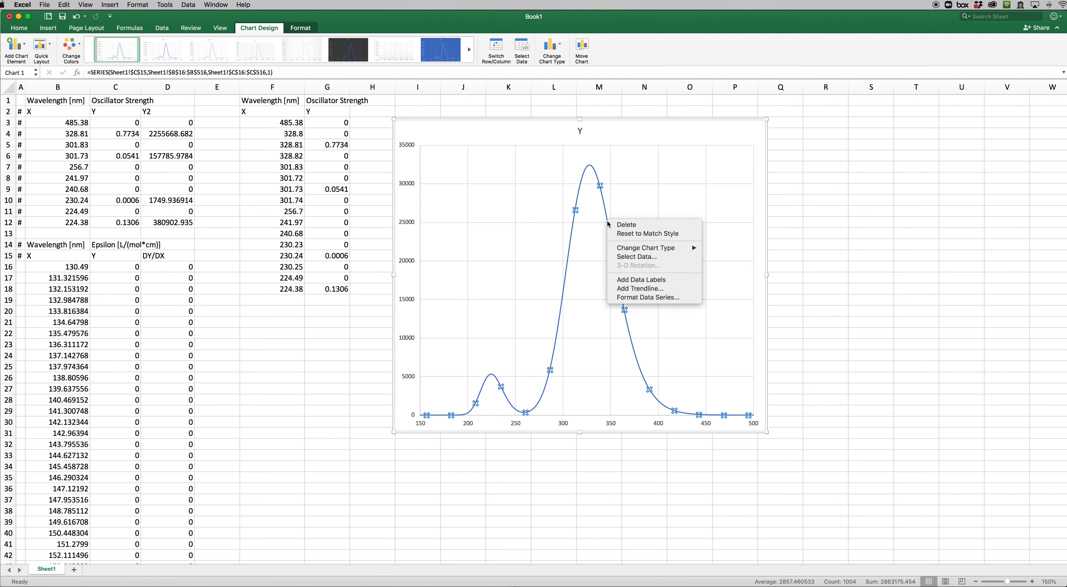
pyautogui.click(626, 258)
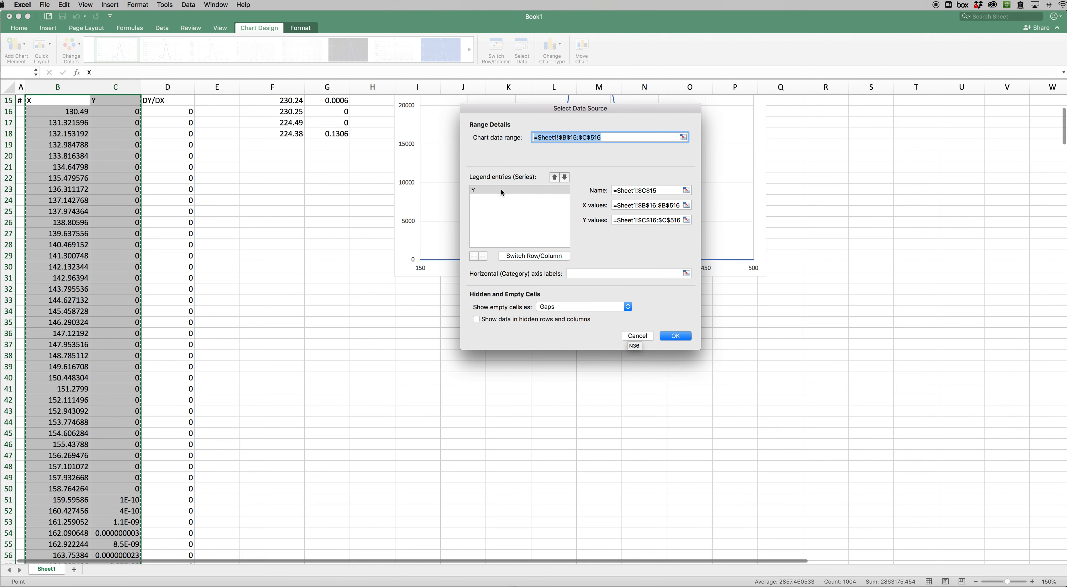
pyautogui.click(473, 257)
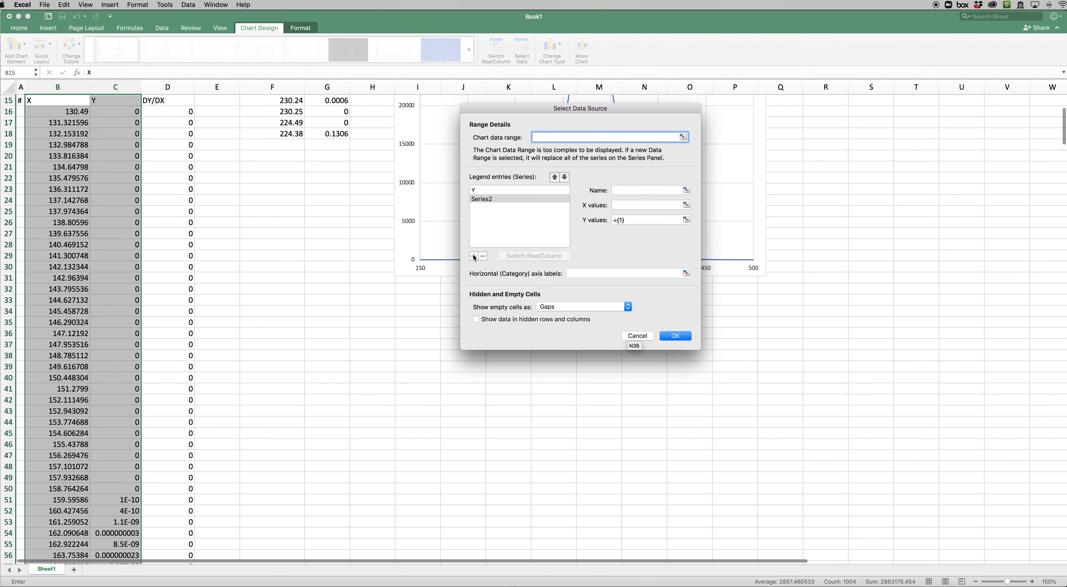
pyautogui.click(686, 205)
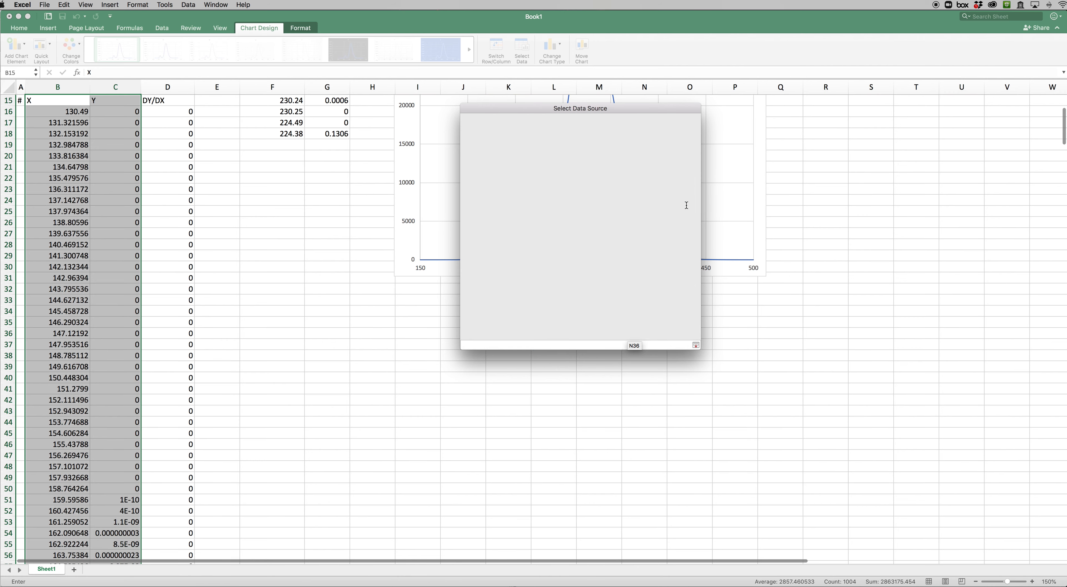
pyautogui.scroll(5, 363, 195)
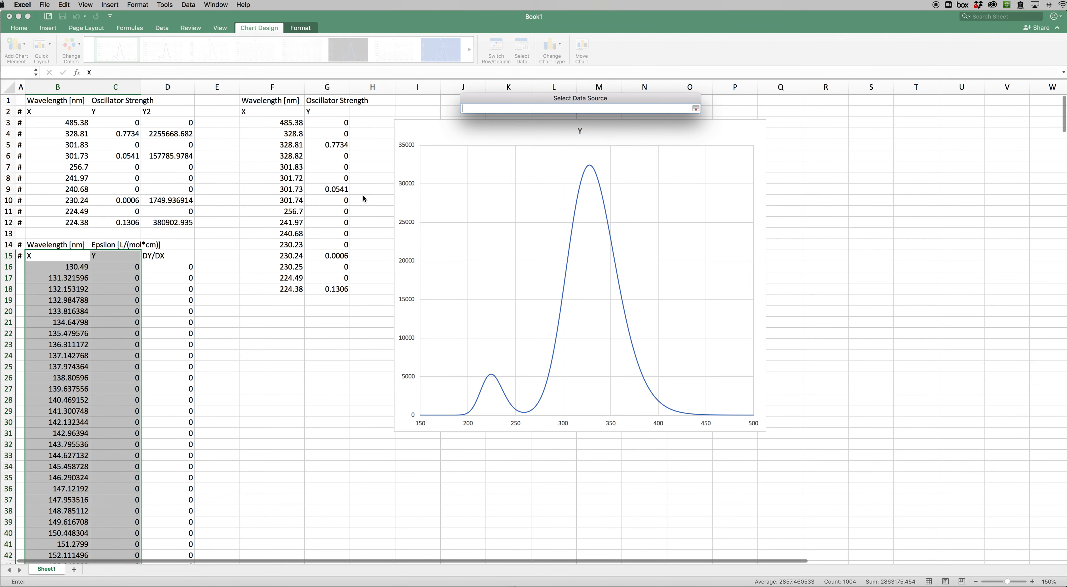
pyautogui.moveTo(290, 123); pyautogui.dragTo(280, 294)
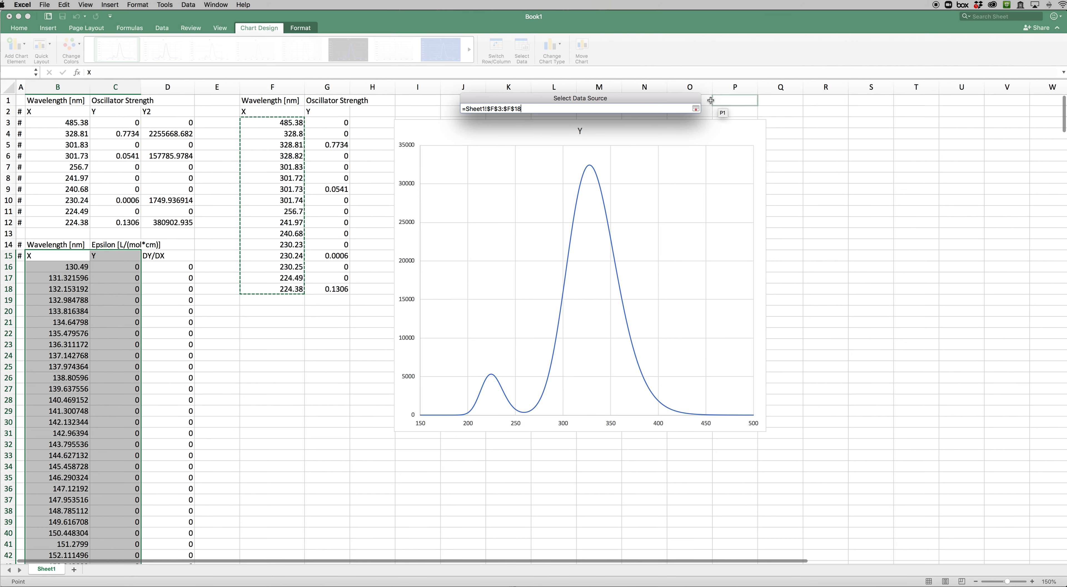
pyautogui.click(696, 109)
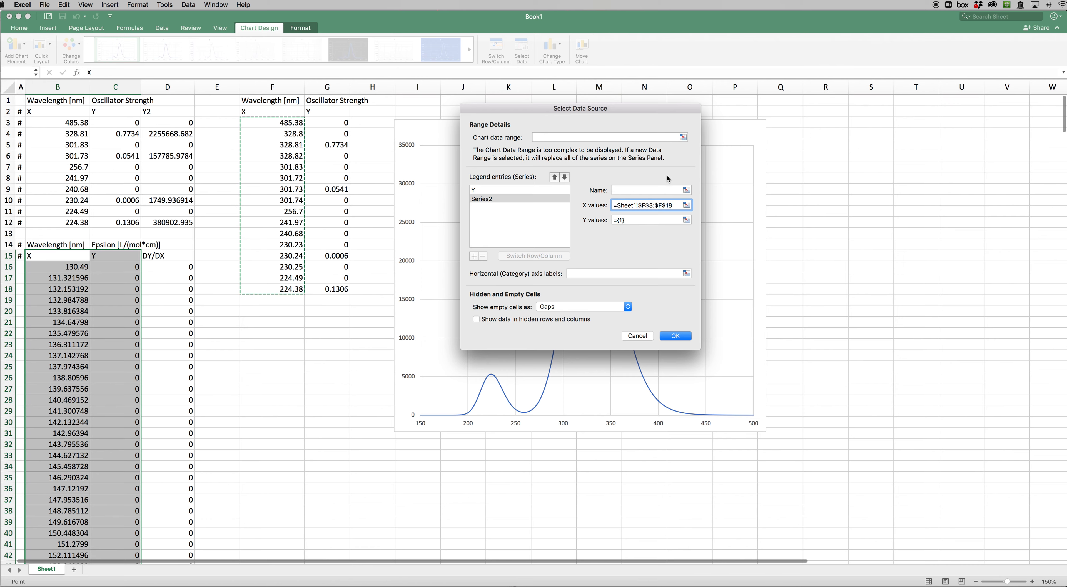
# Assign the oscillator strengths in G3:G18 as the new series' Y values and apply the data source changes
pyautogui.click(686, 220)
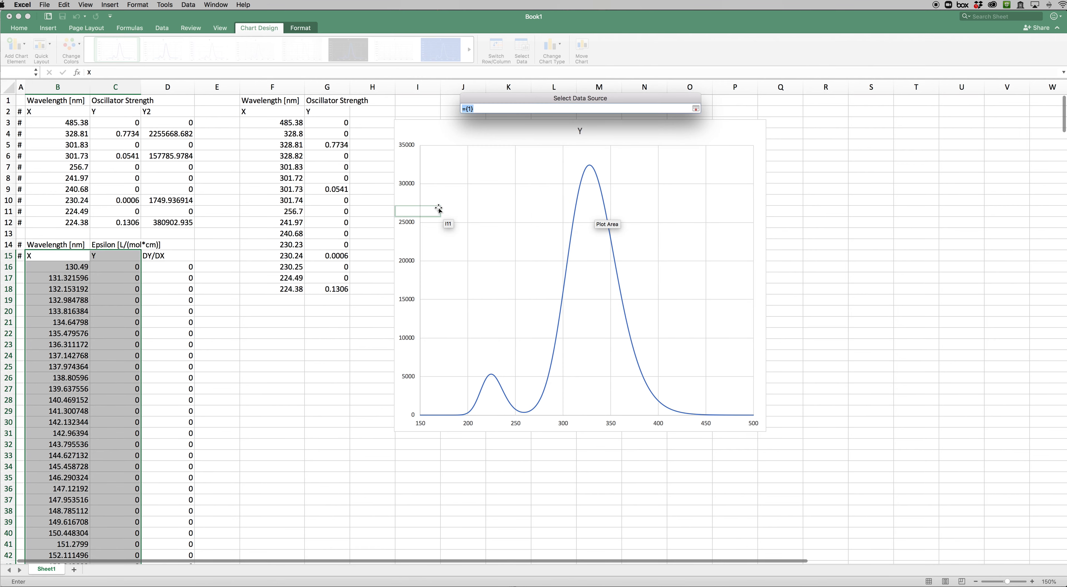
pyautogui.moveTo(340, 121); pyautogui.dragTo(334, 287)
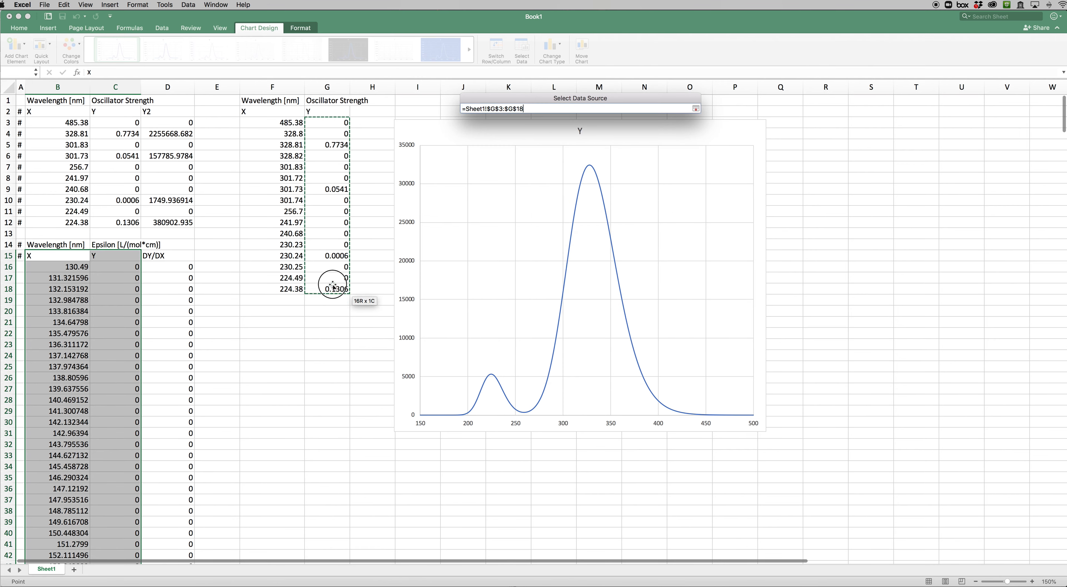
pyautogui.click(695, 109)
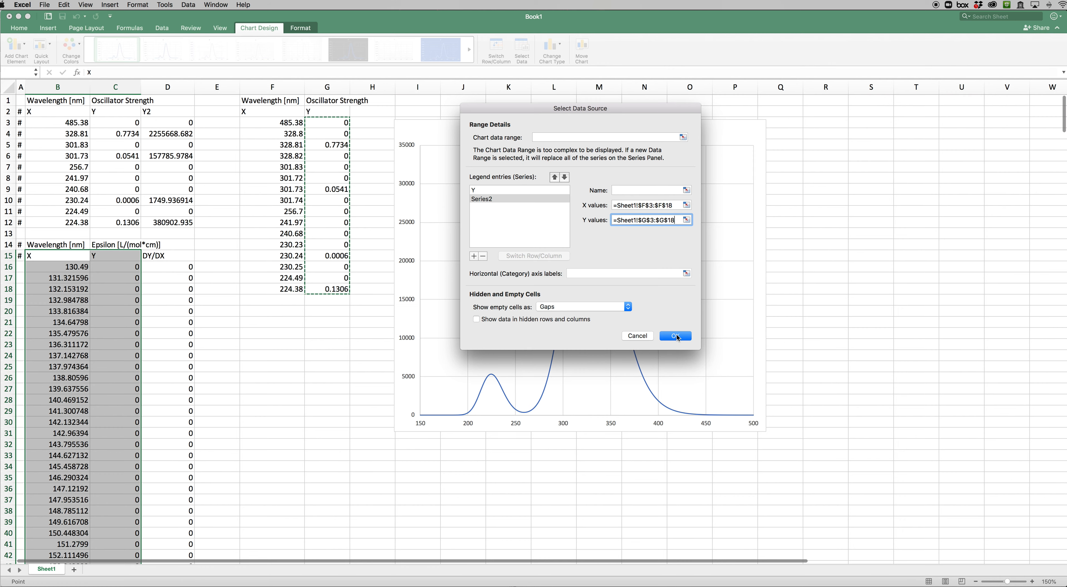
pyautogui.click(677, 338)
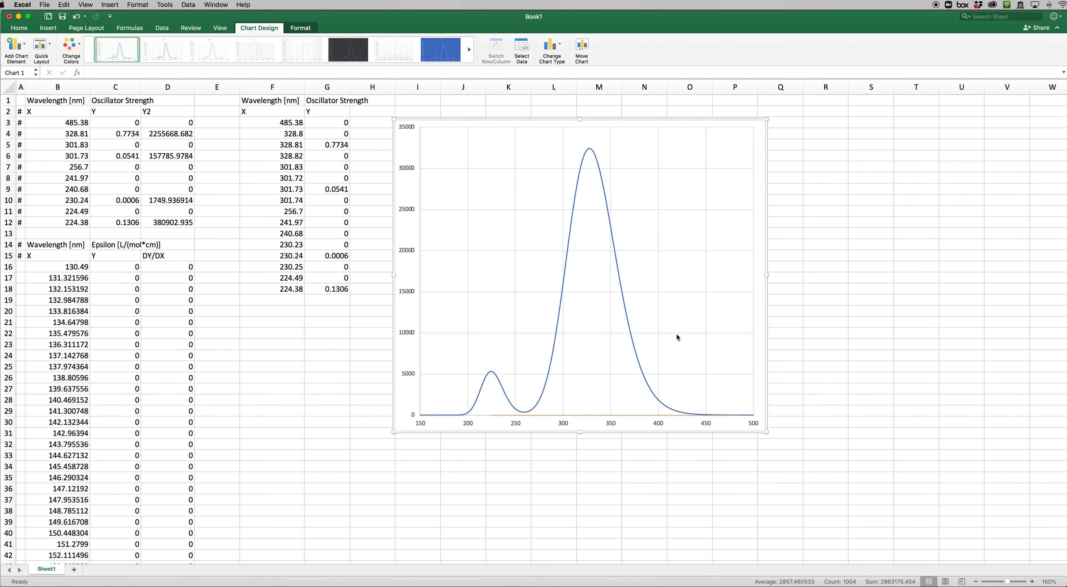
# Plot the oscillator strength series on the secondary axis
pyautogui.click(591, 415)
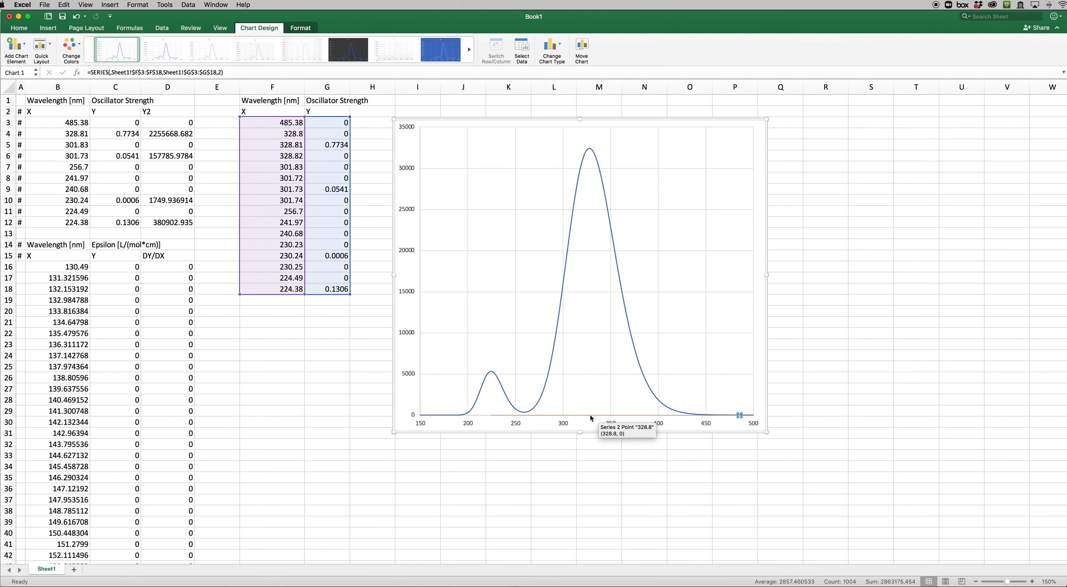
pyautogui.doubleClick(590, 416)
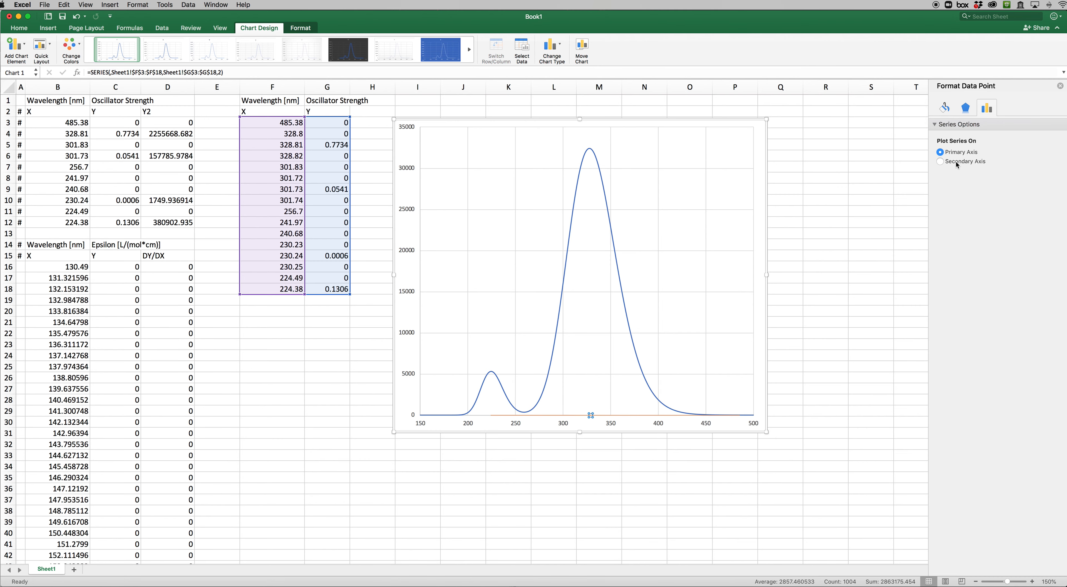
pyautogui.click(941, 162)
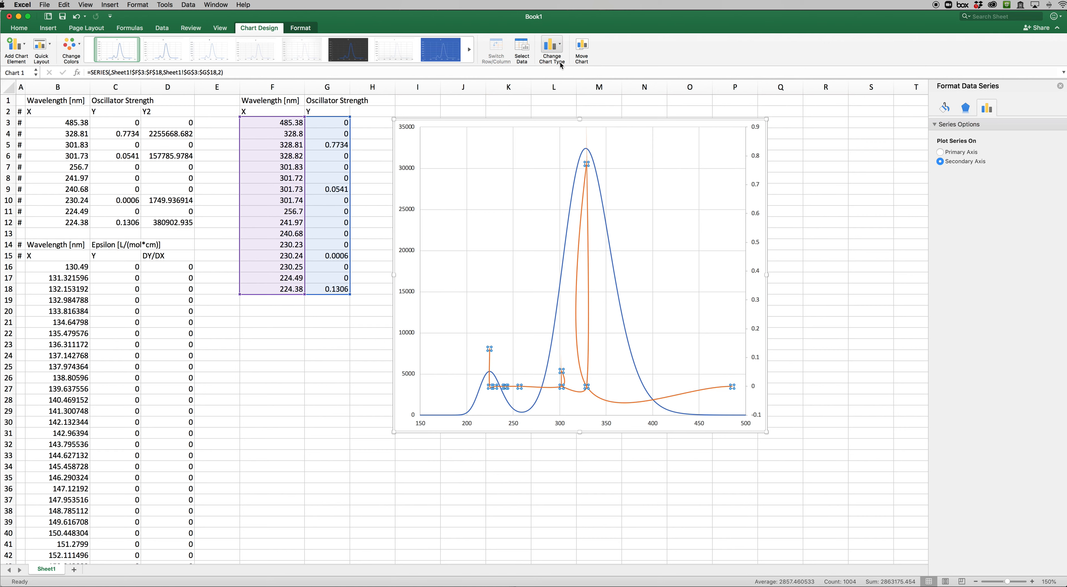
# Change the oscillator strength series' chart type to Scatter with Straight Lines
pyautogui.click(561, 46)
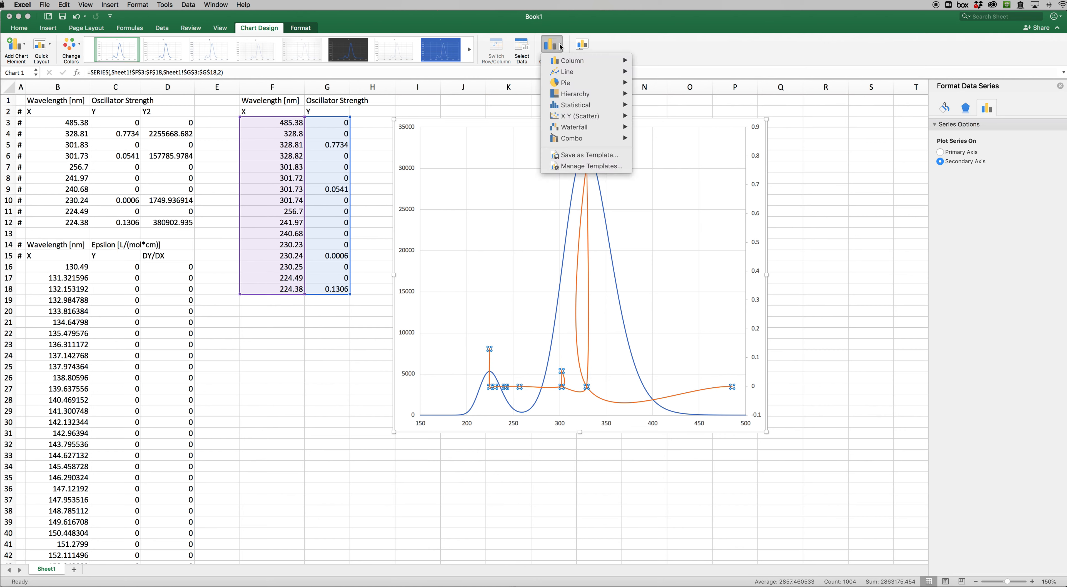
pyautogui.moveTo(585, 118)
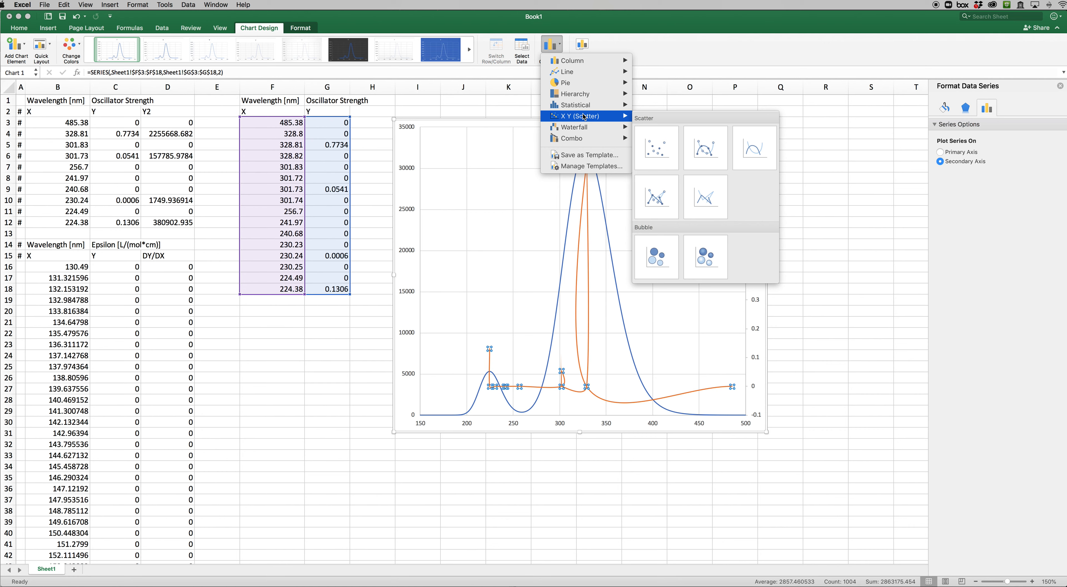
pyautogui.click(707, 197)
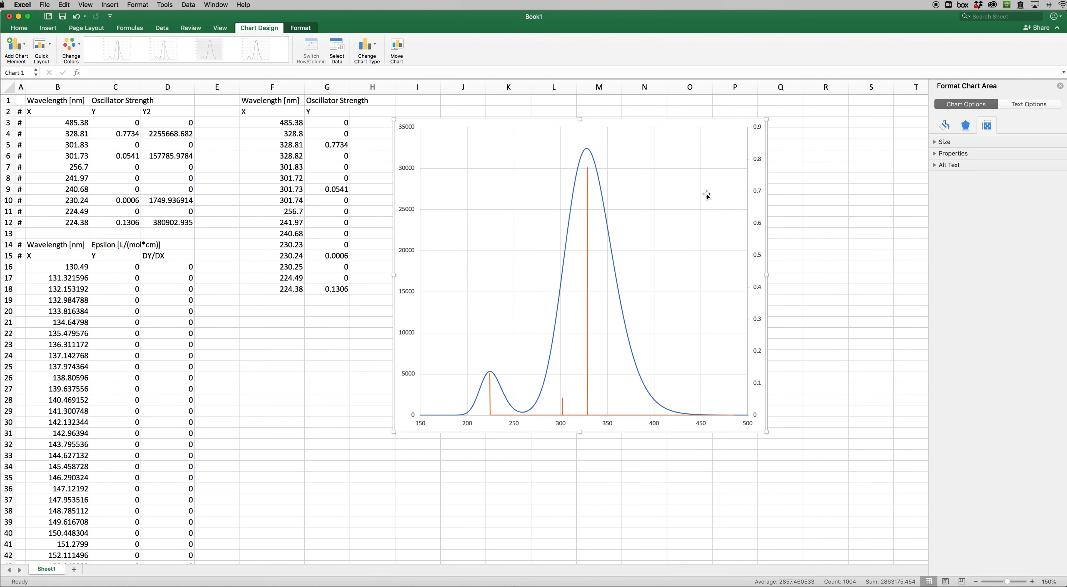